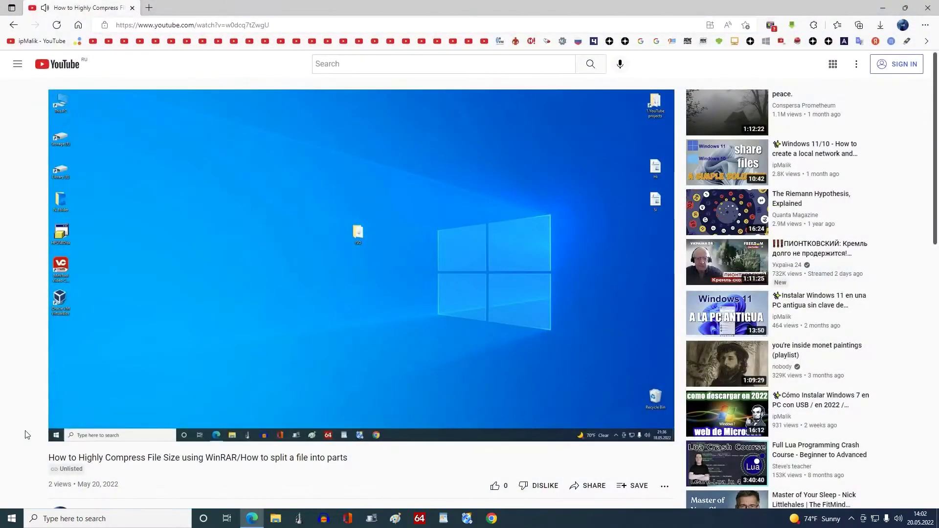
- Expand the video description and follow its WinRAR download link to win-rar.com
{"action": "scroll", "coordinate": [27, 435], "scroll_direction": "down", "scroll_amount": 5}
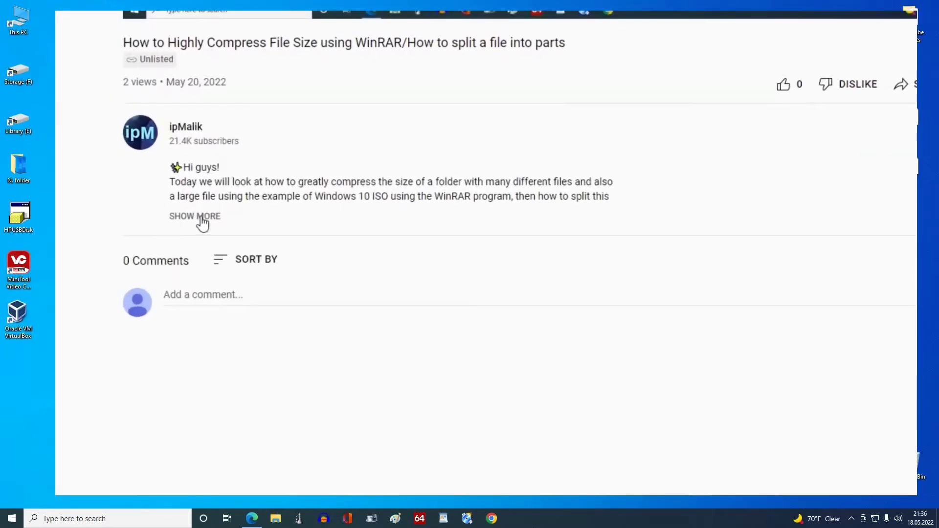
{"action": "left_click", "coordinate": [155, 276]}
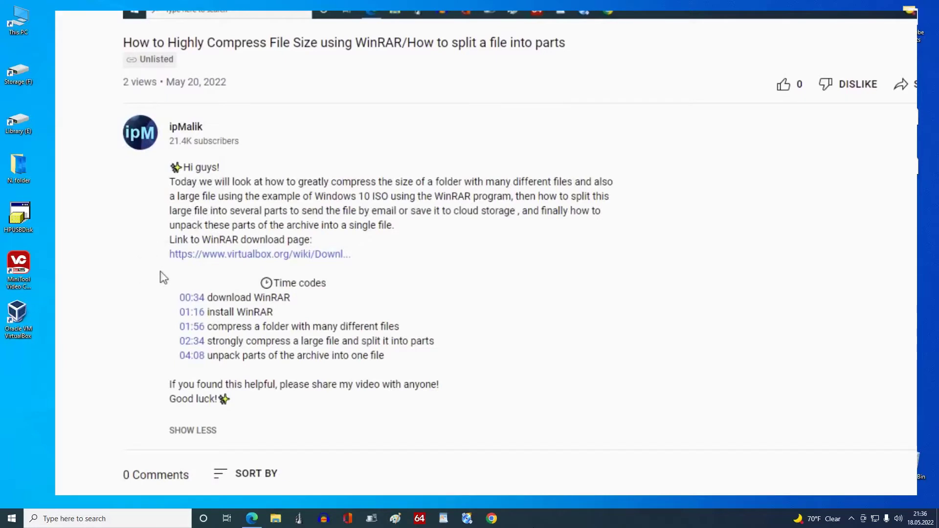
{"action": "left_click", "coordinate": [322, 260]}
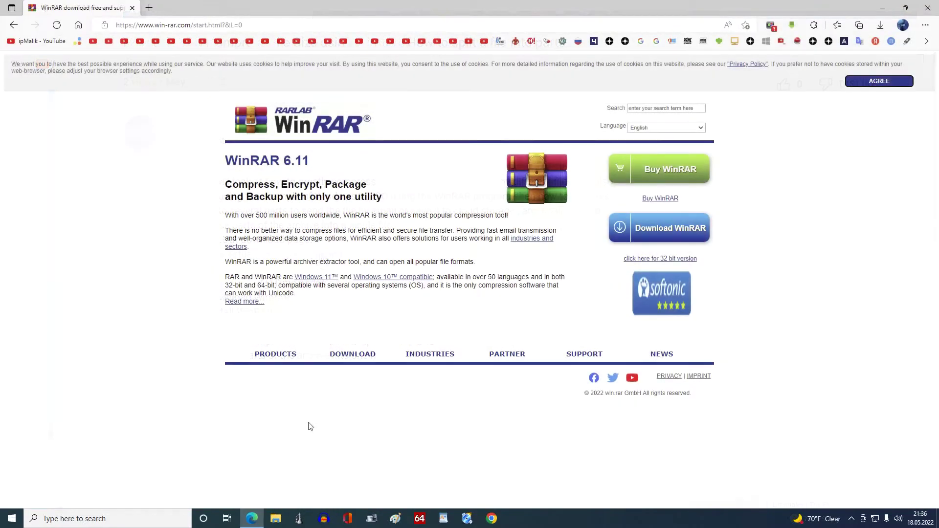
- Download the WinRAR 6.11 English 64 bit installer from win-rar.com, then close the browser
{"action": "left_click", "coordinate": [360, 358]}
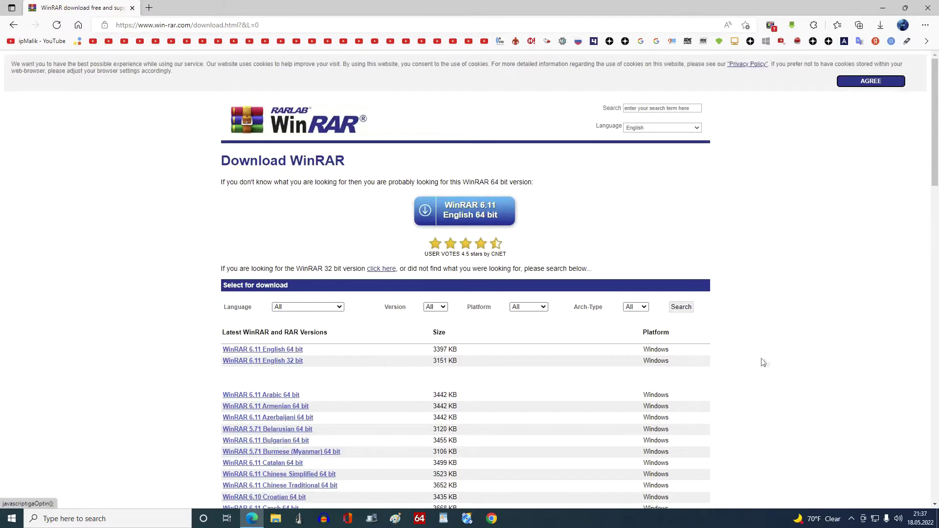
{"action": "scroll", "coordinate": [782, 367], "scroll_direction": "down", "scroll_amount": 2}
{"action": "scroll", "coordinate": [781, 367], "scroll_direction": "down", "scroll_amount": 3}
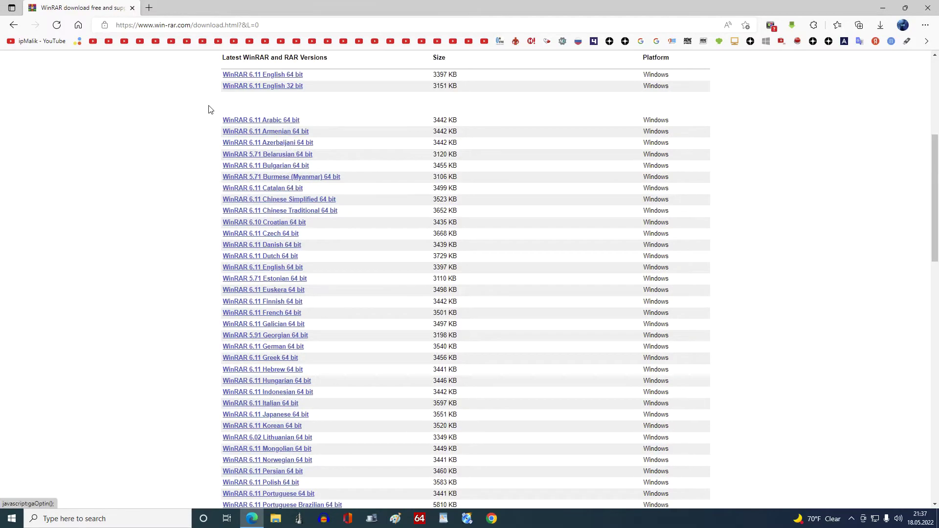
{"action": "scroll", "coordinate": [211, 109], "scroll_direction": "up", "scroll_amount": 3}
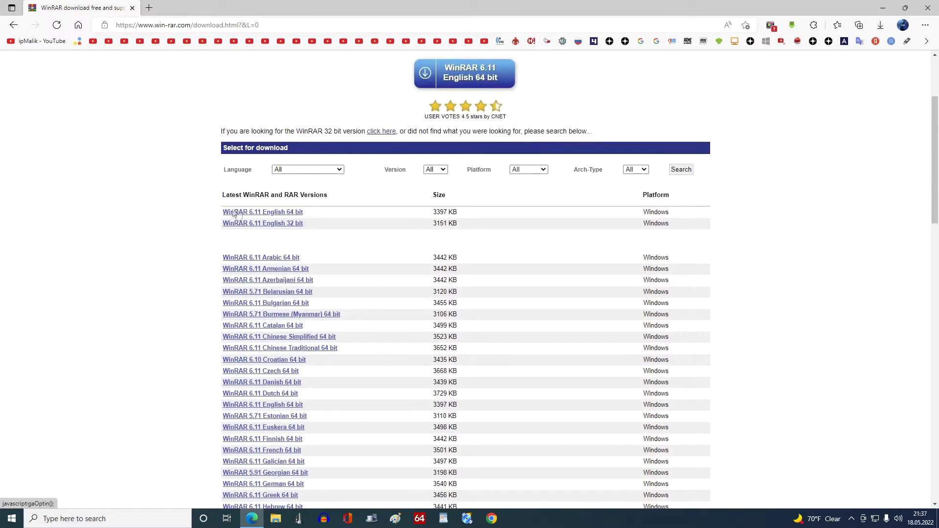
{"action": "left_click", "coordinate": [299, 214]}
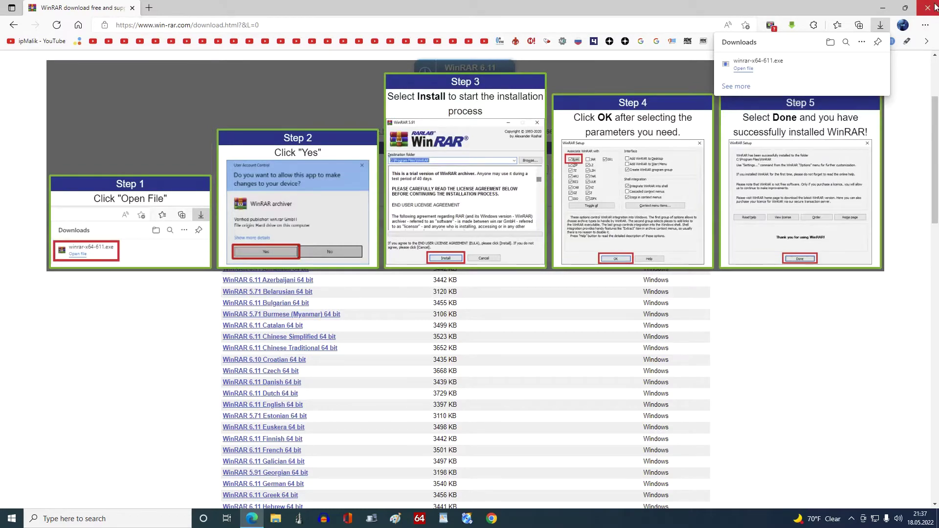
{"action": "left_click", "coordinate": [932, 7]}
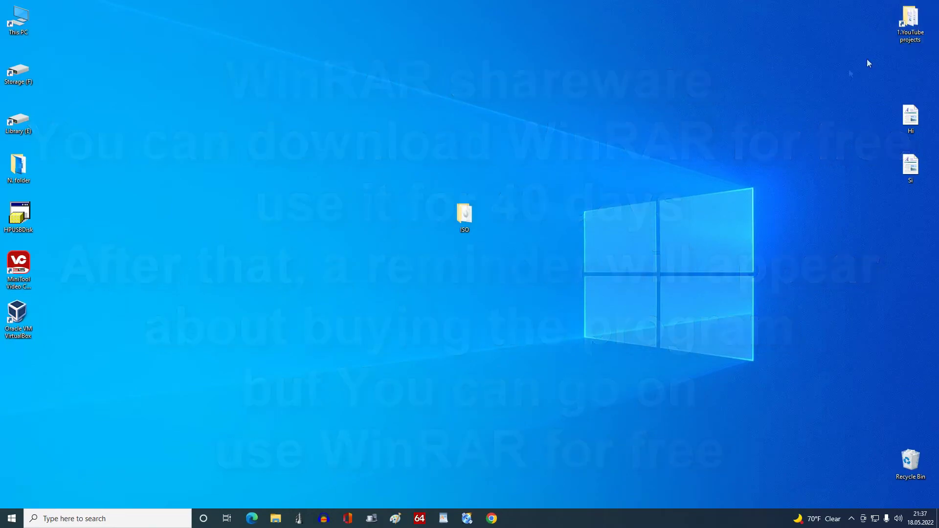
- Launch winrar-x64-611.exe from the Downloads folder
{"action": "left_click", "coordinate": [275, 518]}
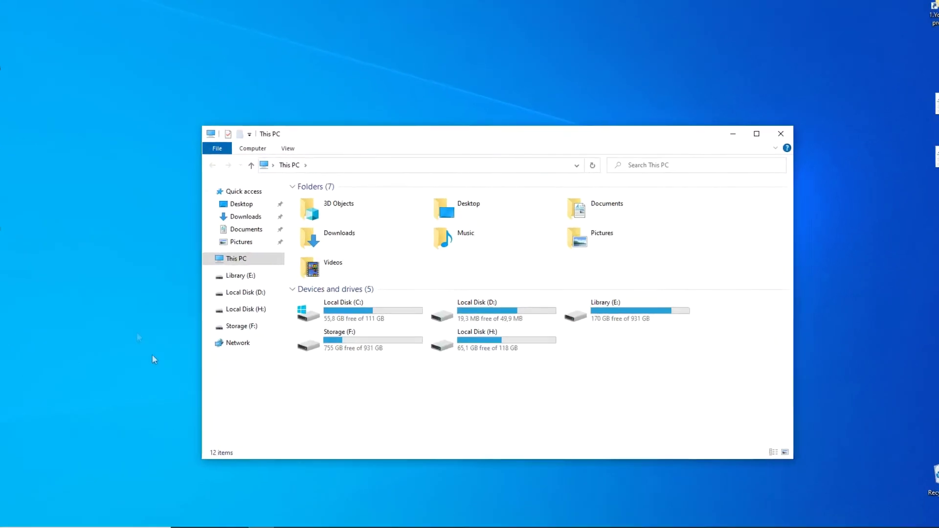
{"action": "left_click", "coordinate": [256, 218]}
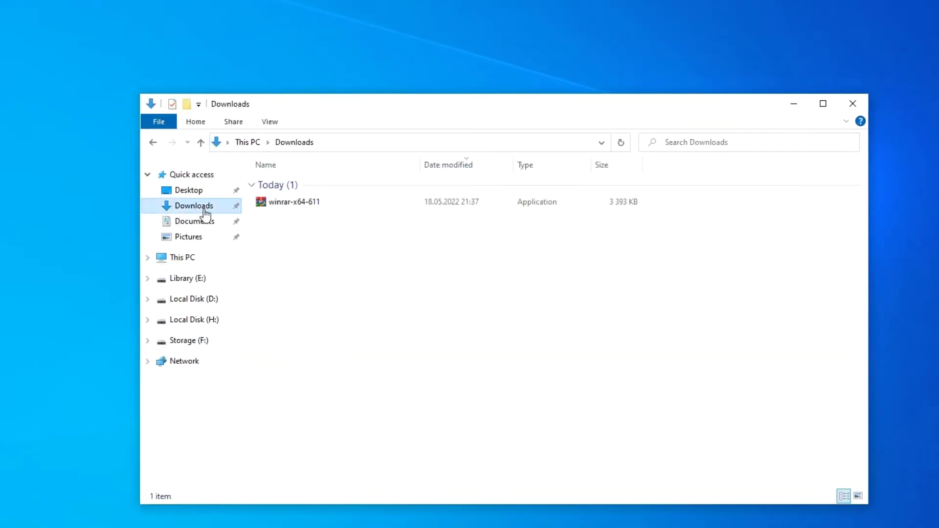
{"action": "double_click", "coordinate": [288, 202]}
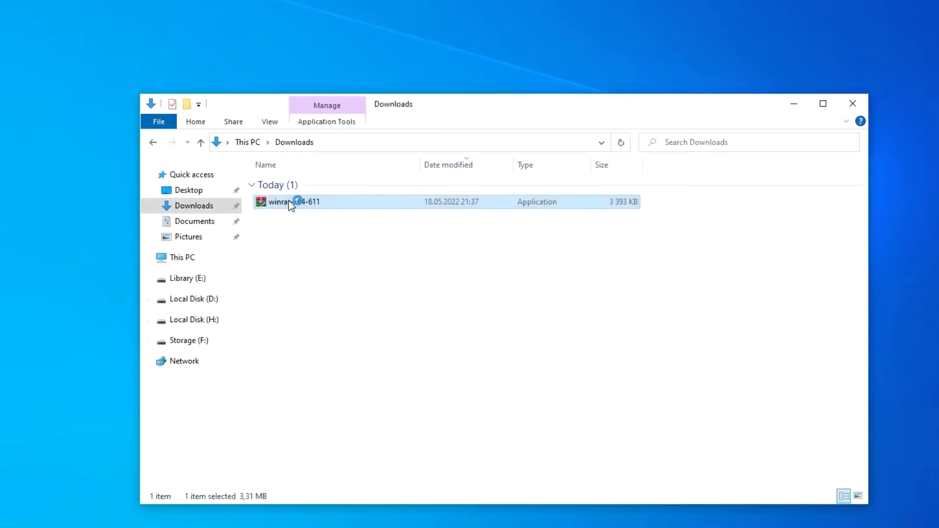
- Install WinRAR 6.11 to C:\Program Files\WinRAR with default file associations, closing leftover windows
{"action": "left_click", "coordinate": [409, 390]}
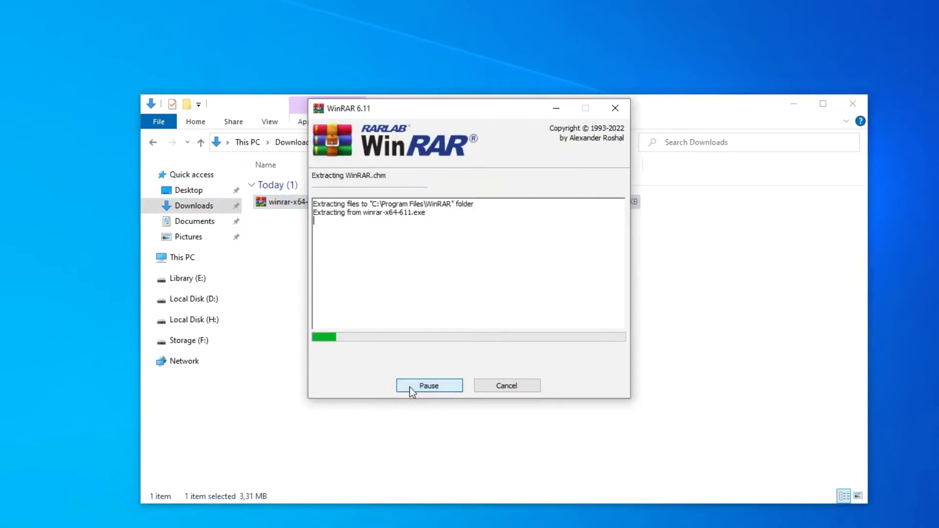
{"action": "left_click", "coordinate": [856, 108]}
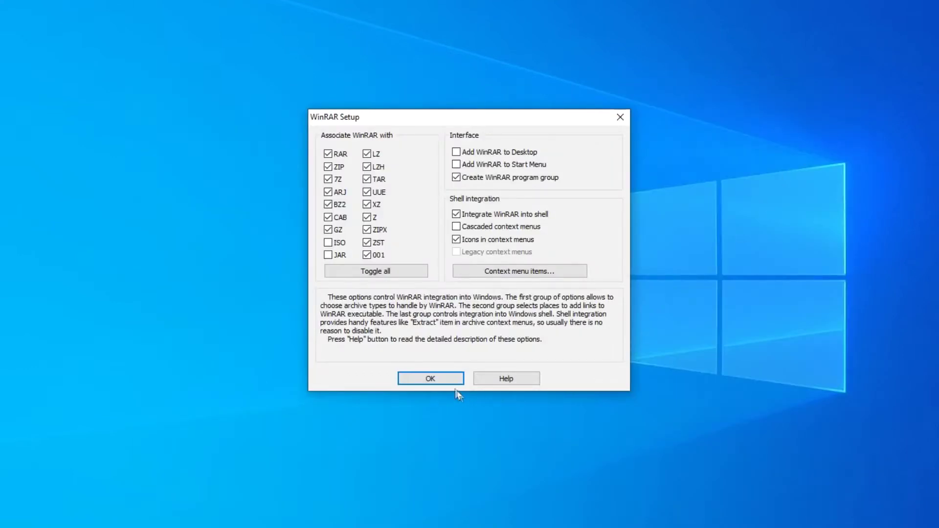
{"action": "left_click", "coordinate": [448, 382]}
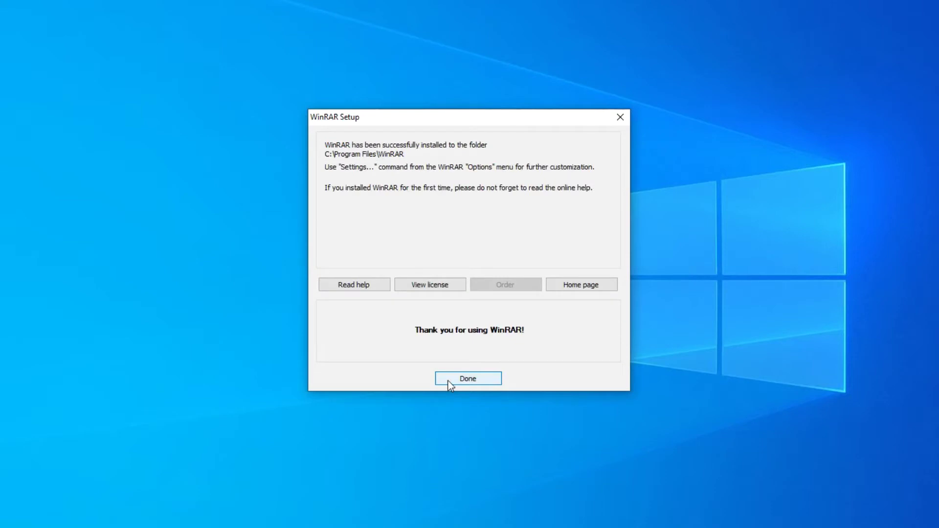
{"action": "left_click", "coordinate": [448, 379]}
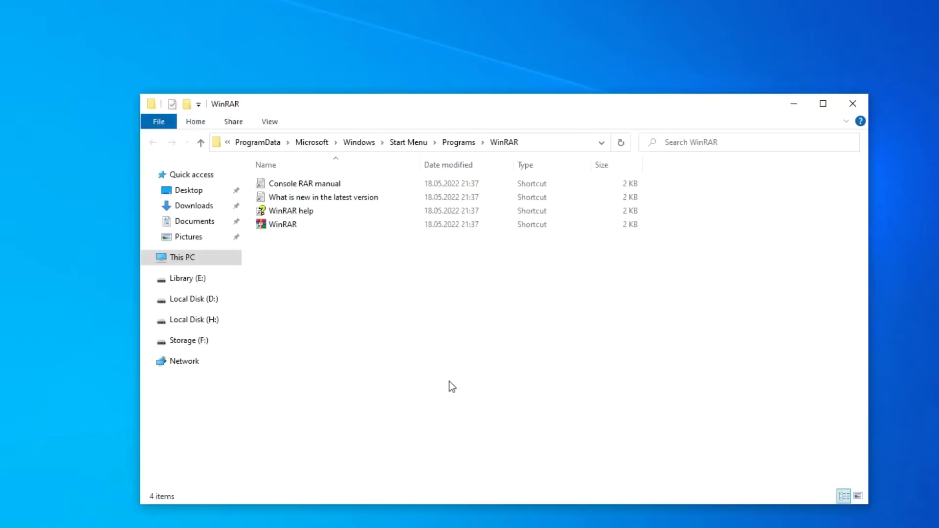
{"action": "left_click", "coordinate": [850, 105]}
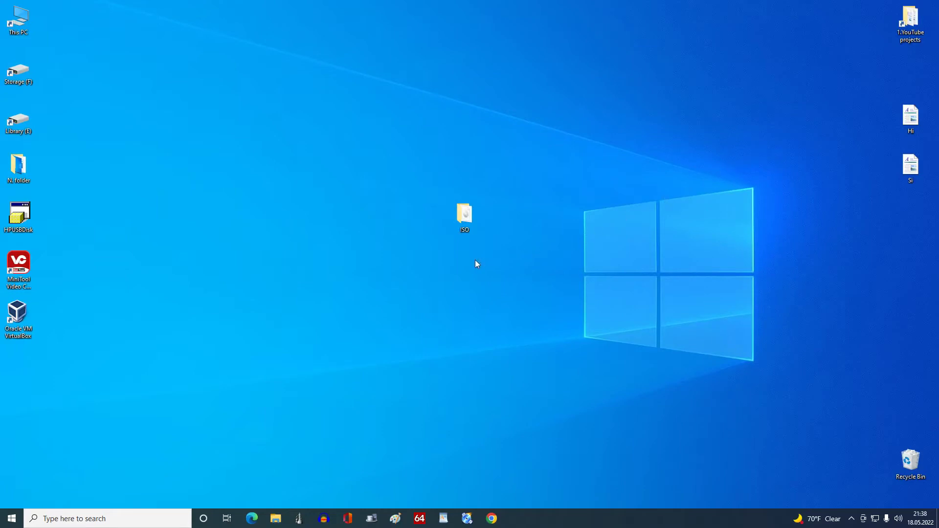
- Open the desktop ISO folder and bring up, then dismiss, the Windows ISO's context menu
{"action": "double_click", "coordinate": [465, 215]}
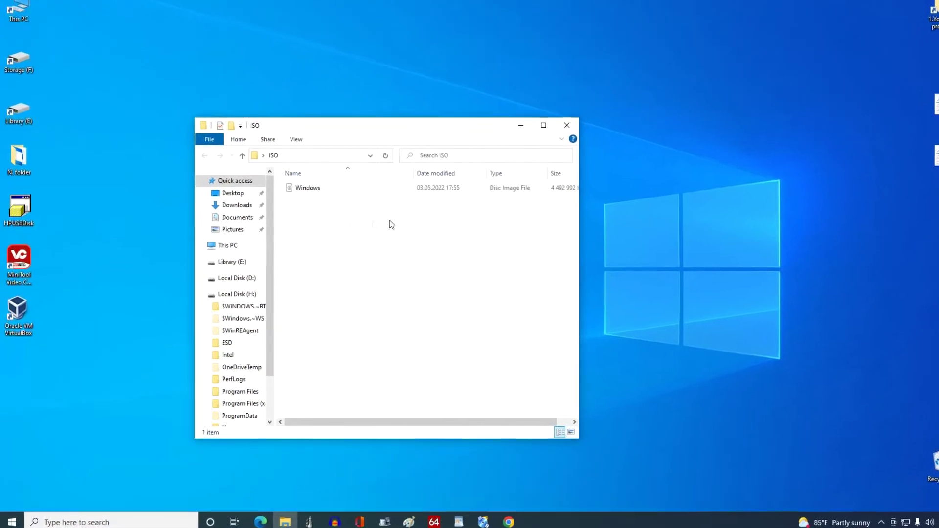
{"action": "right_click", "coordinate": [301, 181]}
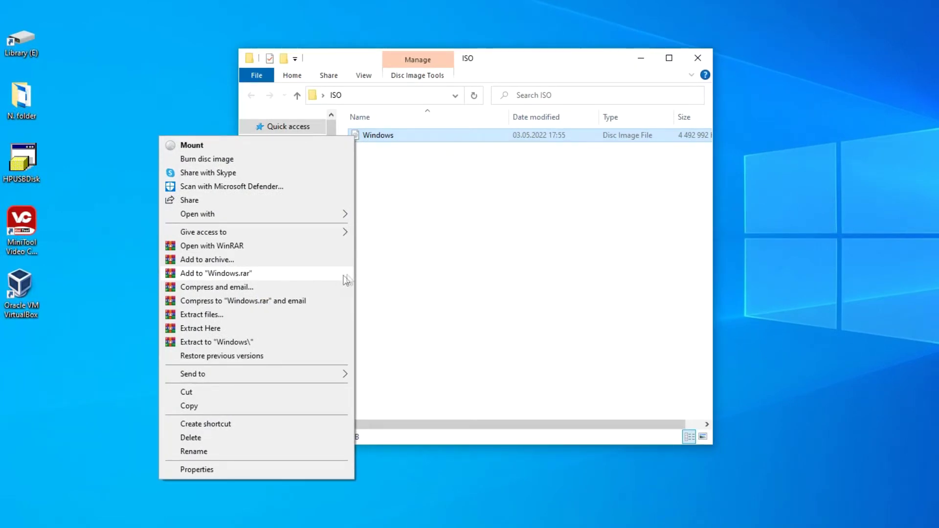
{"action": "left_click", "coordinate": [387, 274]}
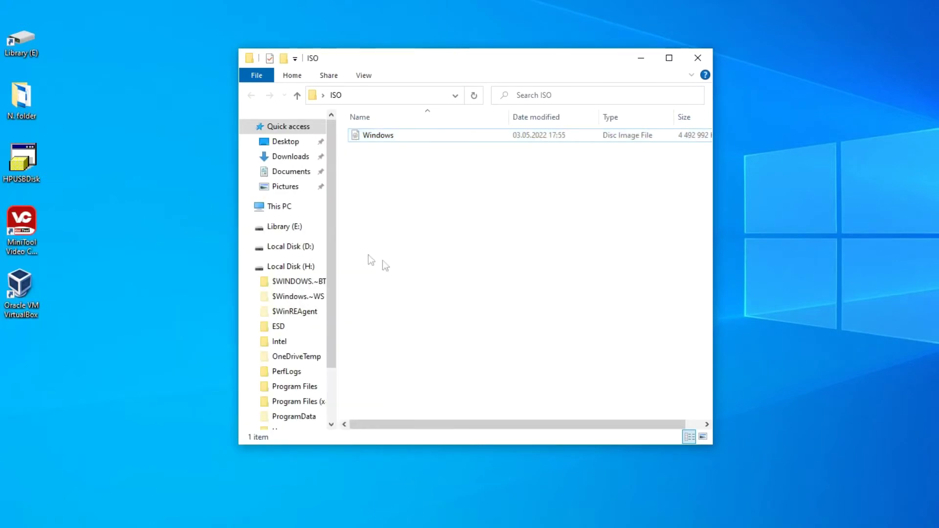
- Open and close the N. folder on the desktop, leaving it selected
{"action": "left_click", "coordinate": [14, 100]}
{"action": "double_click", "coordinate": [14, 100]}
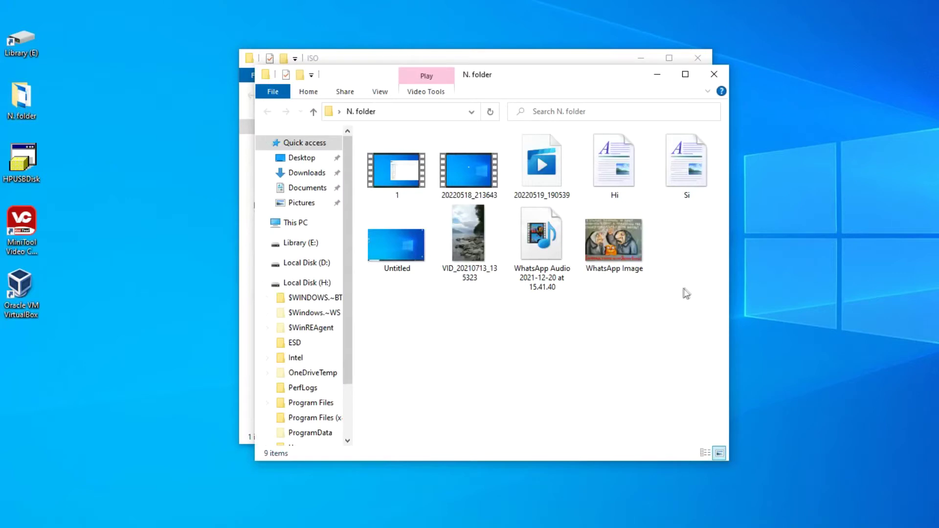
{"action": "left_click", "coordinate": [714, 73]}
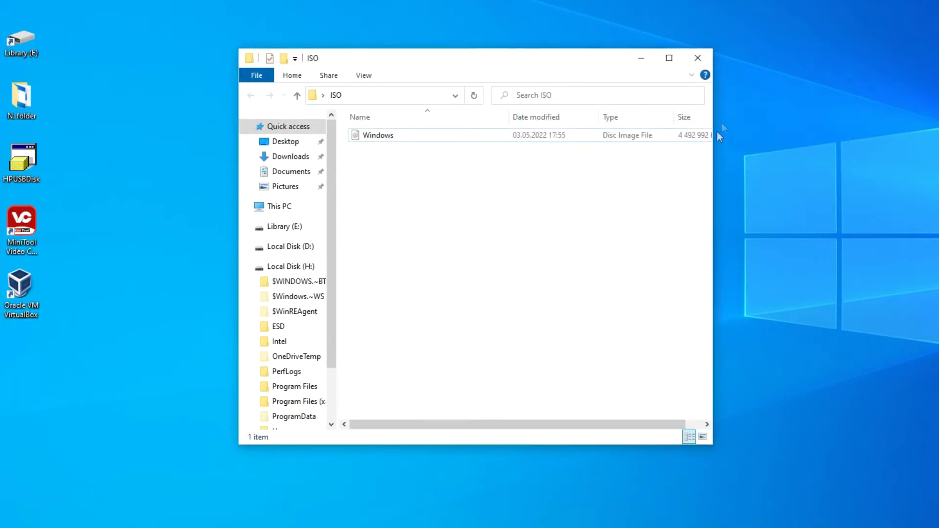
{"action": "left_click", "coordinate": [27, 102]}
- Pack N. folder into N. folder.rar on the desktop, then bring up the Windows ISO's context menu
{"action": "right_click", "coordinate": [26, 97]}
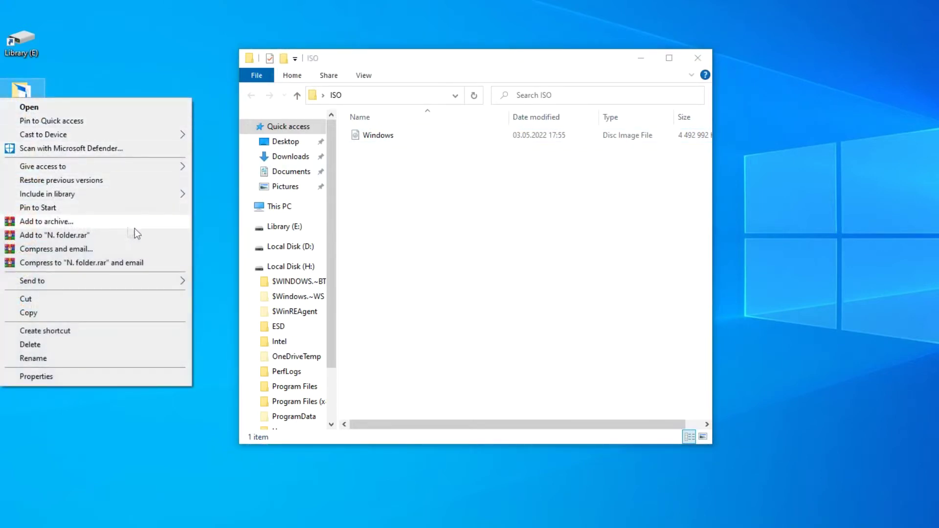
{"action": "left_click", "coordinate": [168, 239]}
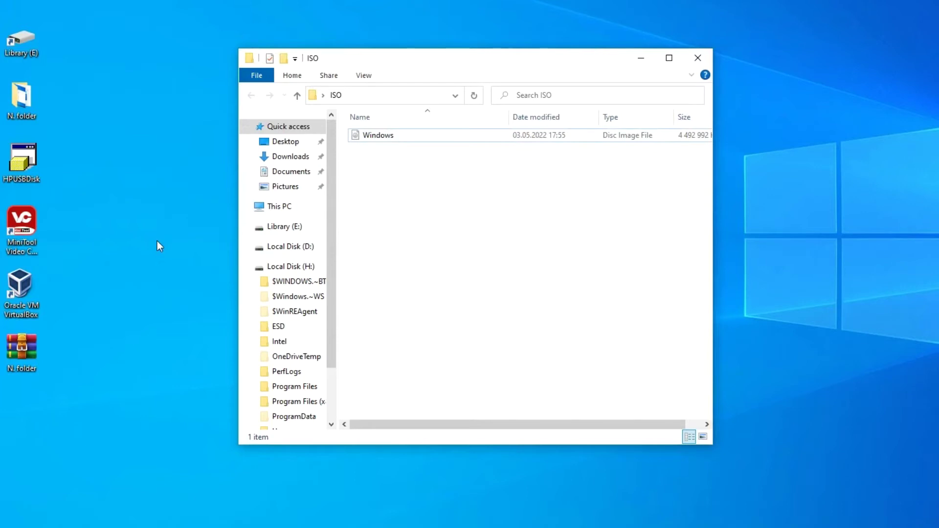
{"action": "right_click", "coordinate": [362, 137]}
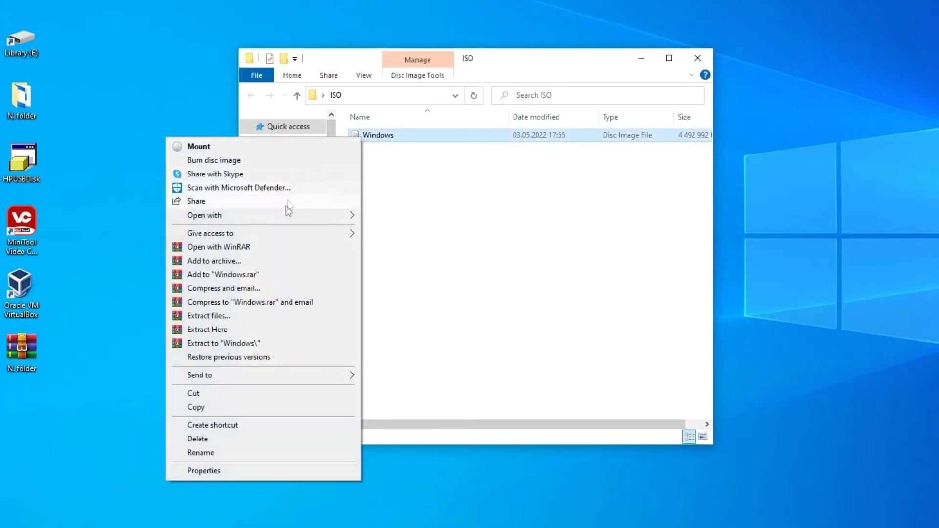
- Set up archiving the Windows ISO as Windows.rar with Best compression
{"action": "left_click", "coordinate": [340, 264]}
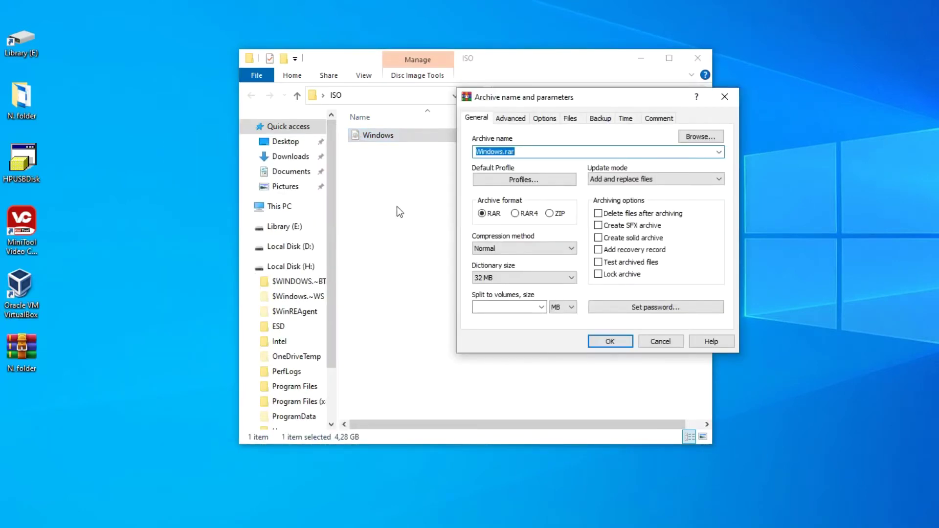
{"action": "left_click", "coordinate": [509, 151]}
{"action": "left_click_drag", "start_coordinate": [504, 151], "coordinate": [463, 156]}
{"action": "left_click", "coordinate": [514, 151]}
{"action": "left_click", "coordinate": [570, 248]}
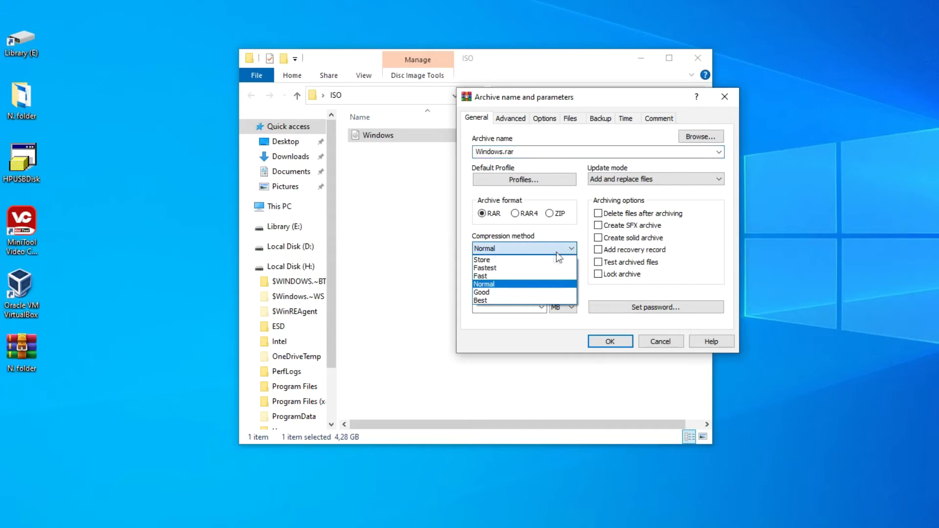
{"action": "left_click", "coordinate": [553, 300]}
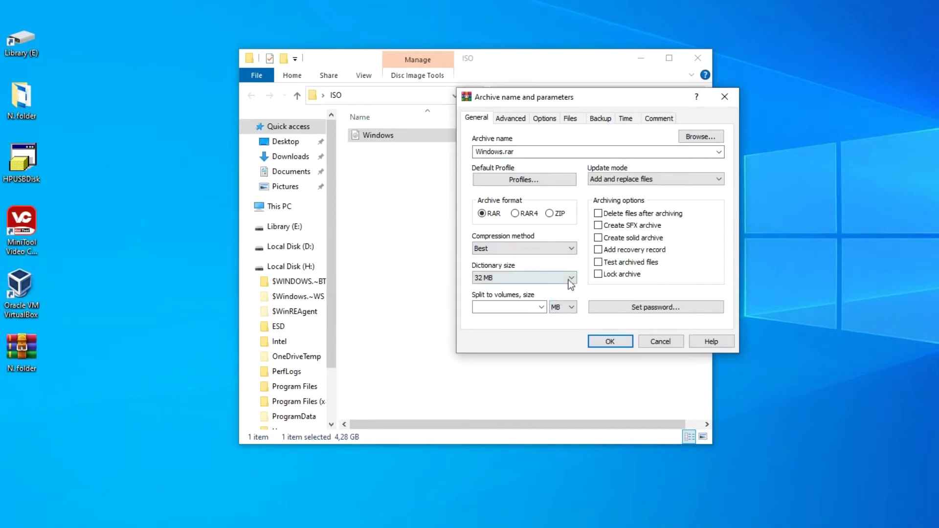
- Keep a 32 MB dictionary, split into 1200 MB volumes, and start archiving
{"action": "left_click", "coordinate": [568, 277]}
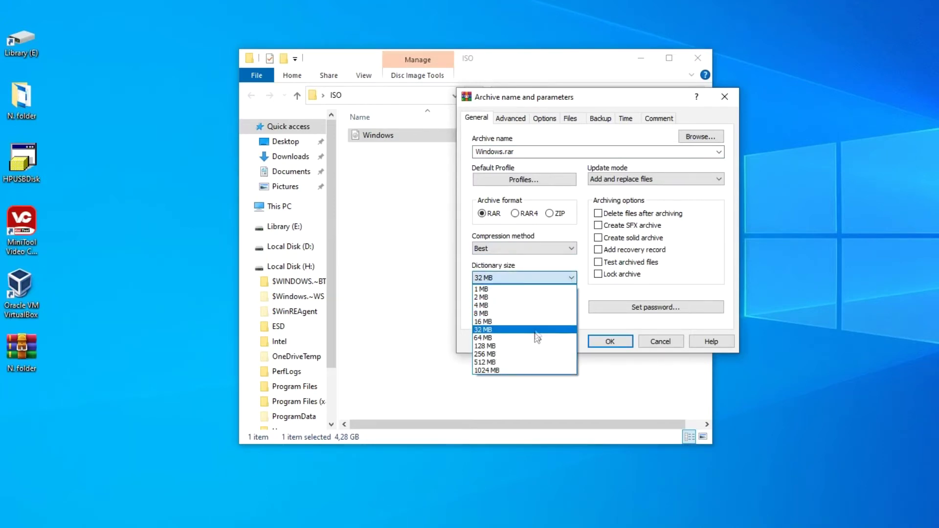
{"action": "left_click", "coordinate": [519, 388]}
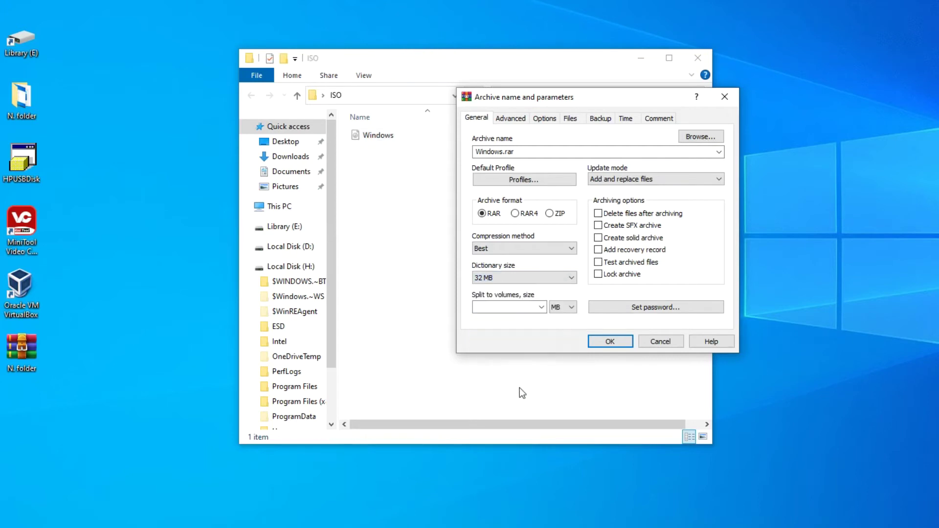
{"action": "left_click", "coordinate": [494, 307]}
{"action": "type", "text": "1200"}
{"action": "left_click", "coordinate": [571, 307]}
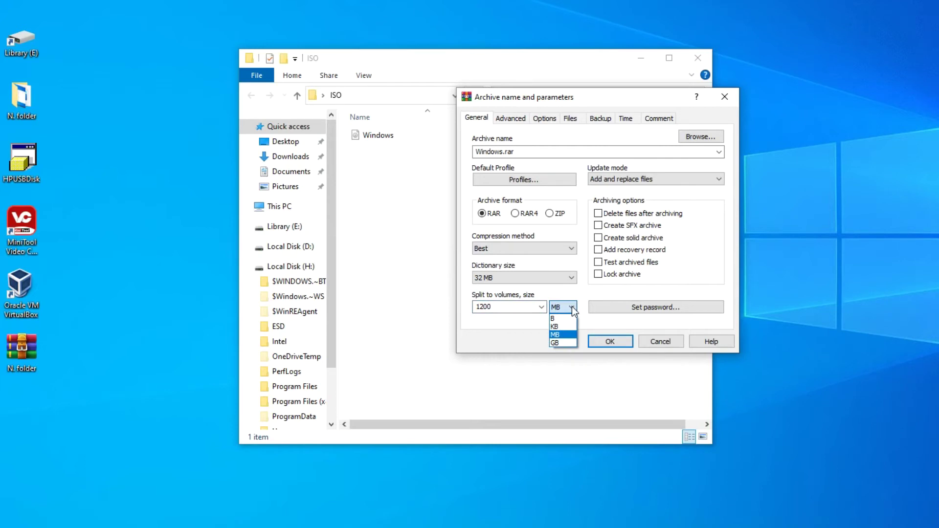
{"action": "left_click", "coordinate": [567, 334]}
{"action": "left_click", "coordinate": [596, 344]}
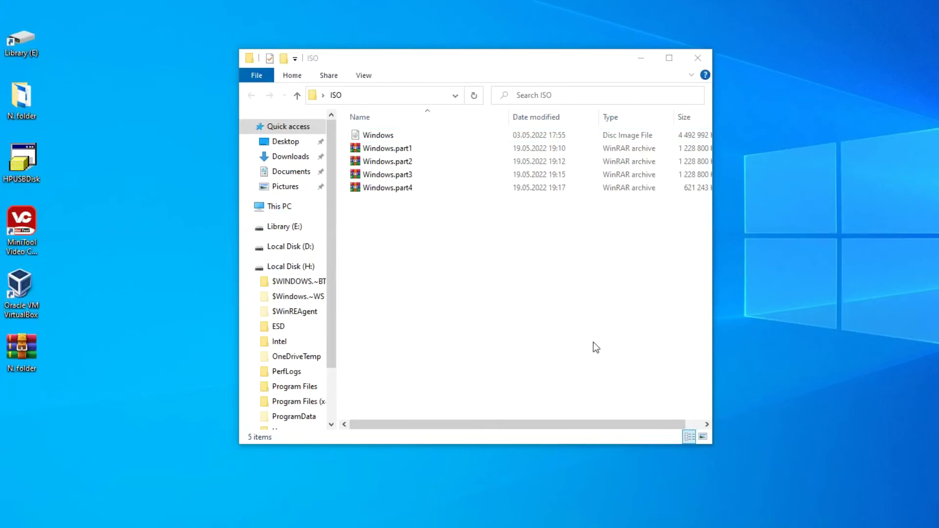
- Wait for WinRAR to finish Windows.part1–part4, then adjust the ISO folder window
{"action": "left_click_drag", "start_coordinate": [367, 203], "coordinate": [457, 204]}
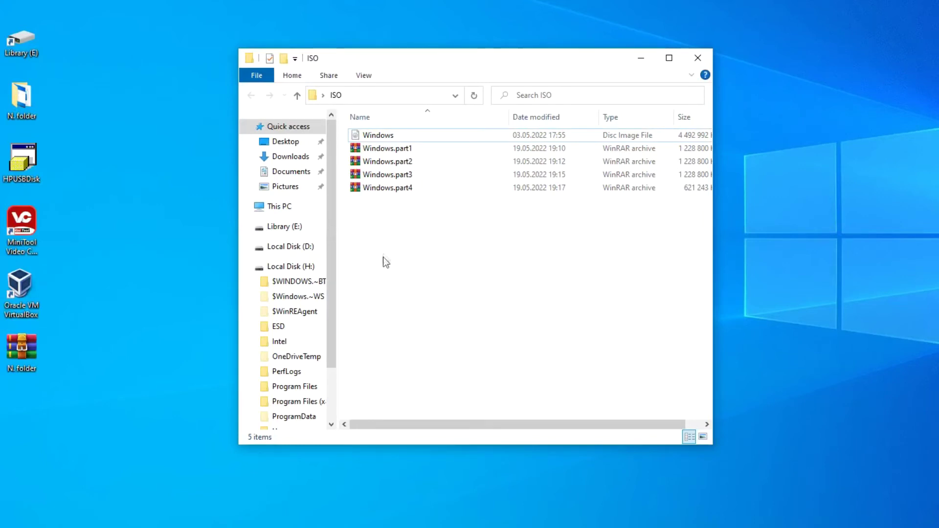
- Move the Windows ISO to the desktop and open Windows.part1 in WinRAR
{"action": "left_click_drag", "start_coordinate": [359, 137], "coordinate": [165, 138]}
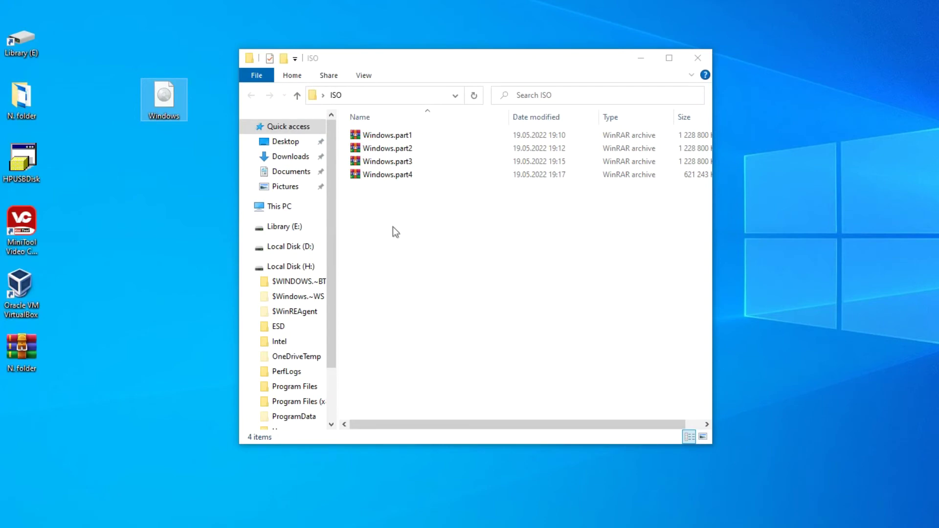
{"action": "double_click", "coordinate": [386, 135]}
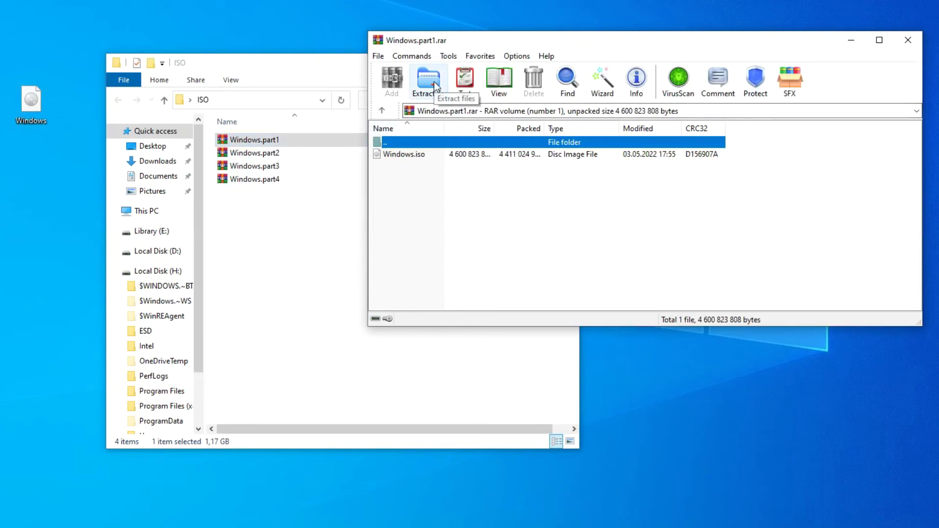
- Extract Windows.iso from the four-part archive into Desktop > ISO
{"action": "left_click", "coordinate": [434, 82]}
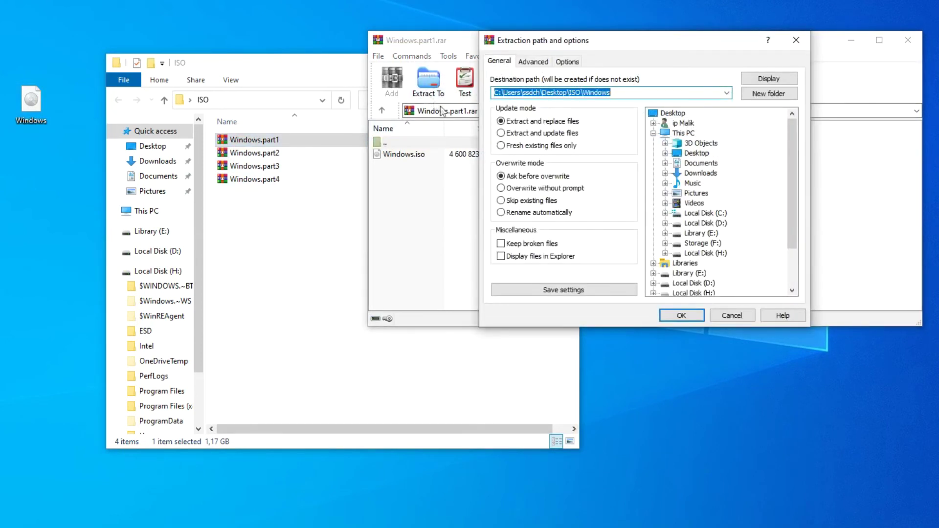
{"action": "left_click", "coordinate": [673, 113]}
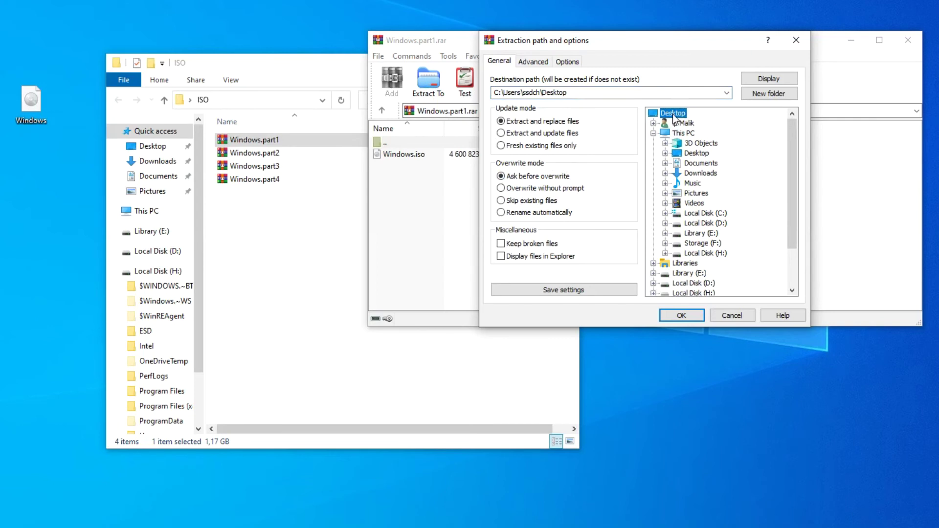
{"action": "scroll", "coordinate": [696, 199], "scroll_direction": "down", "scroll_amount": 2}
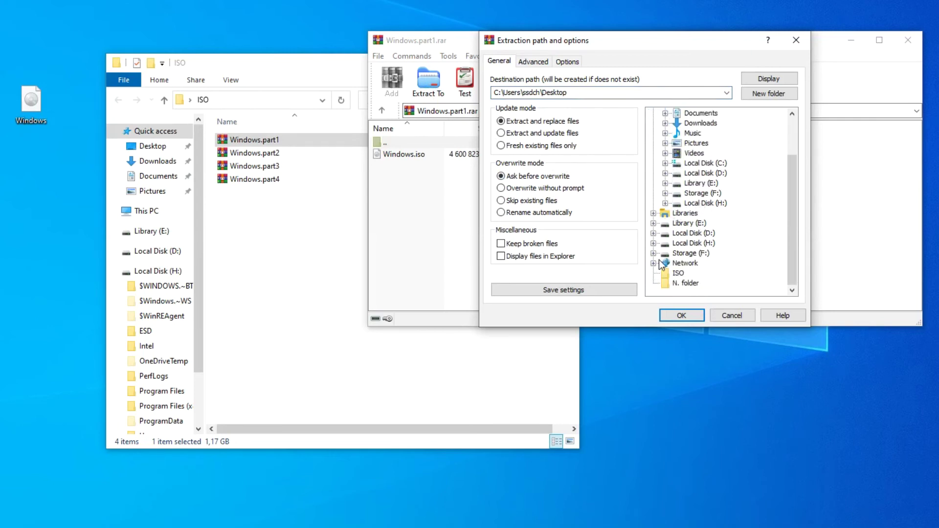
{"action": "left_click", "coordinate": [676, 274]}
{"action": "left_click", "coordinate": [696, 315]}
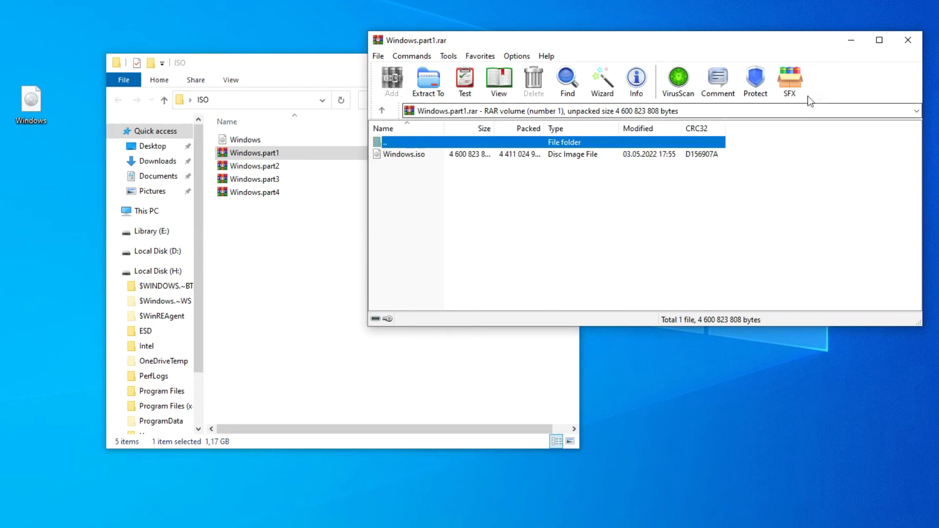
- Close WinRAR, delete the Windows.part1–part4 volumes, and close the ISO folder
{"action": "left_click", "coordinate": [907, 41]}
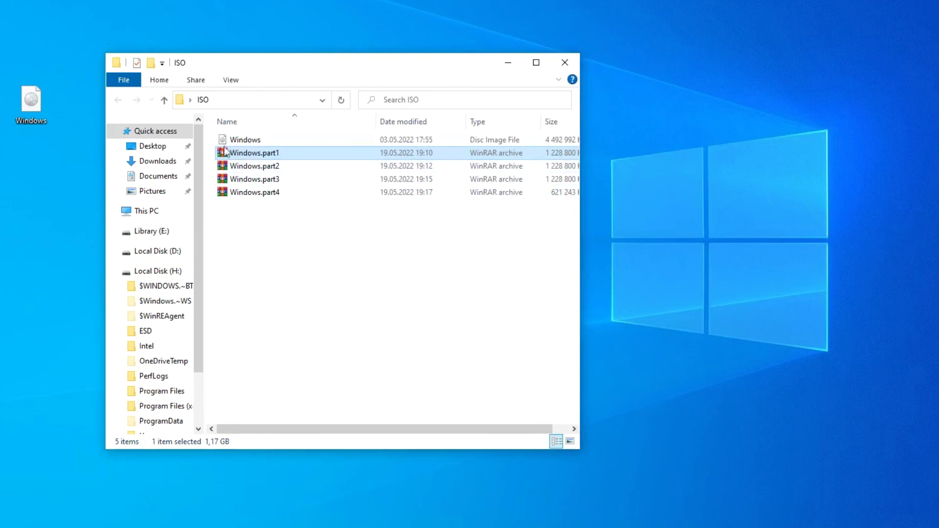
{"action": "left_click", "coordinate": [252, 142]}
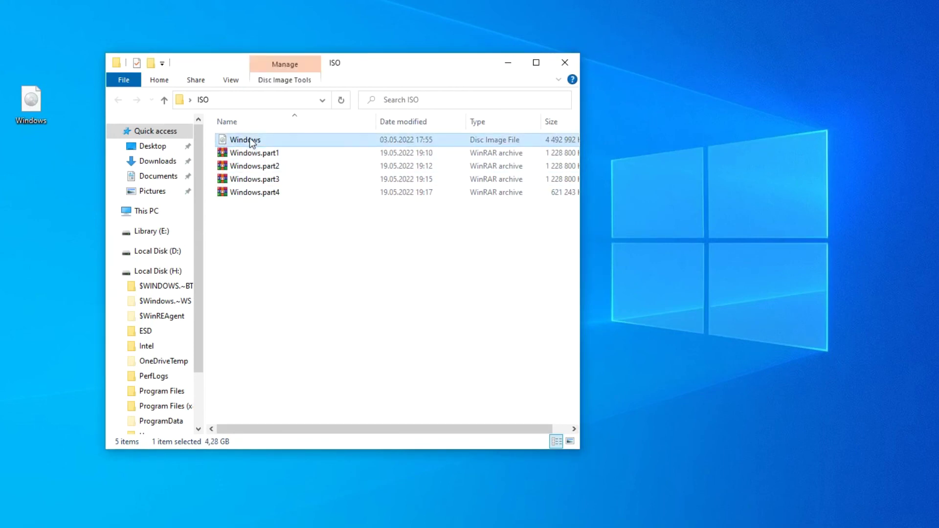
{"action": "left_click_drag", "start_coordinate": [244, 233], "coordinate": [319, 159]}
{"action": "right_click", "coordinate": [319, 165]}
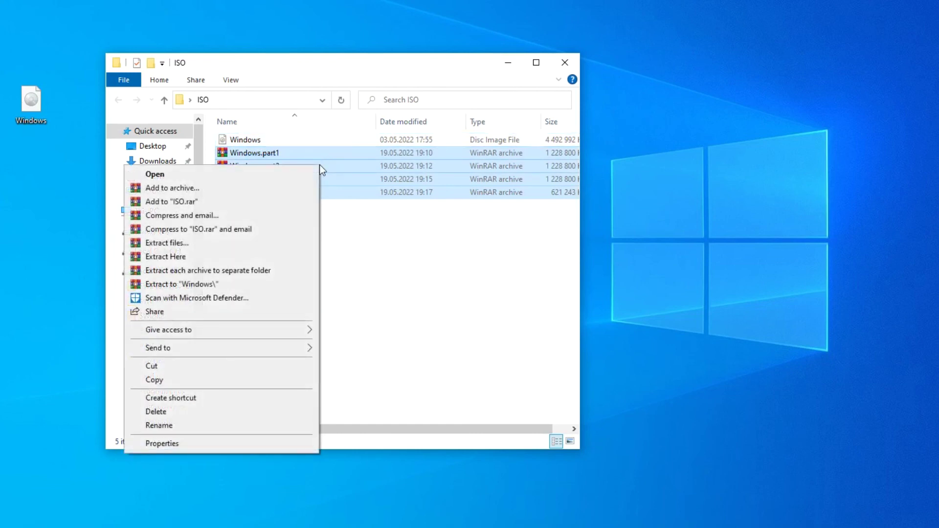
{"action": "left_click", "coordinate": [201, 412]}
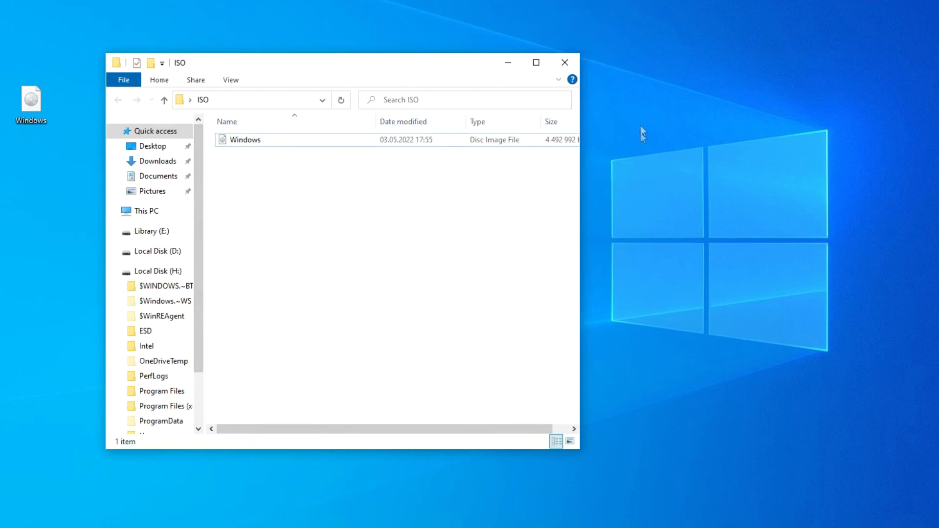
{"action": "left_click", "coordinate": [569, 64]}
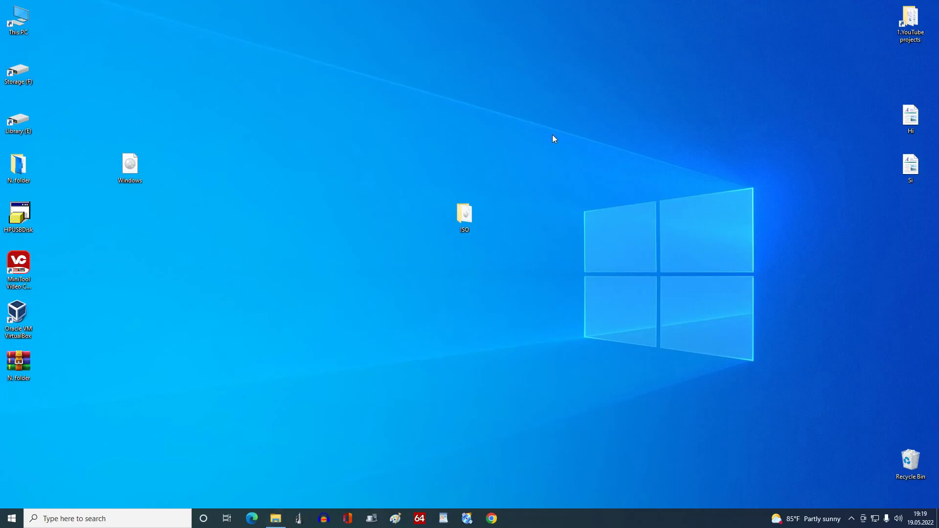